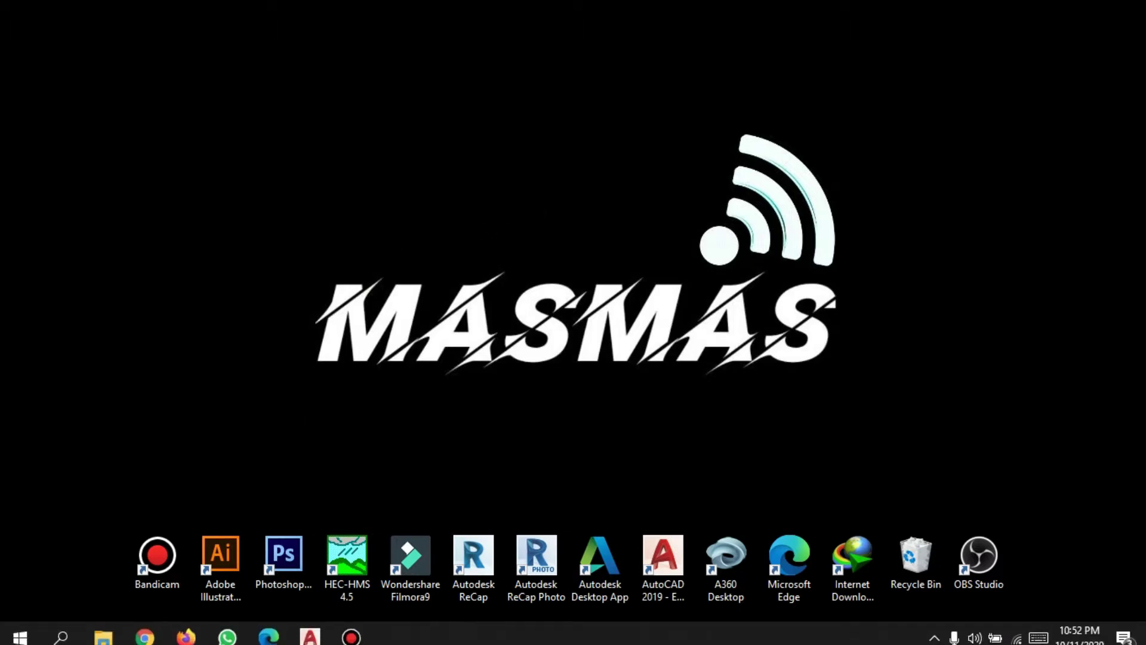
Bring Drawing4 back into view, pan it, and start the HATCH command.
click(323, 635)
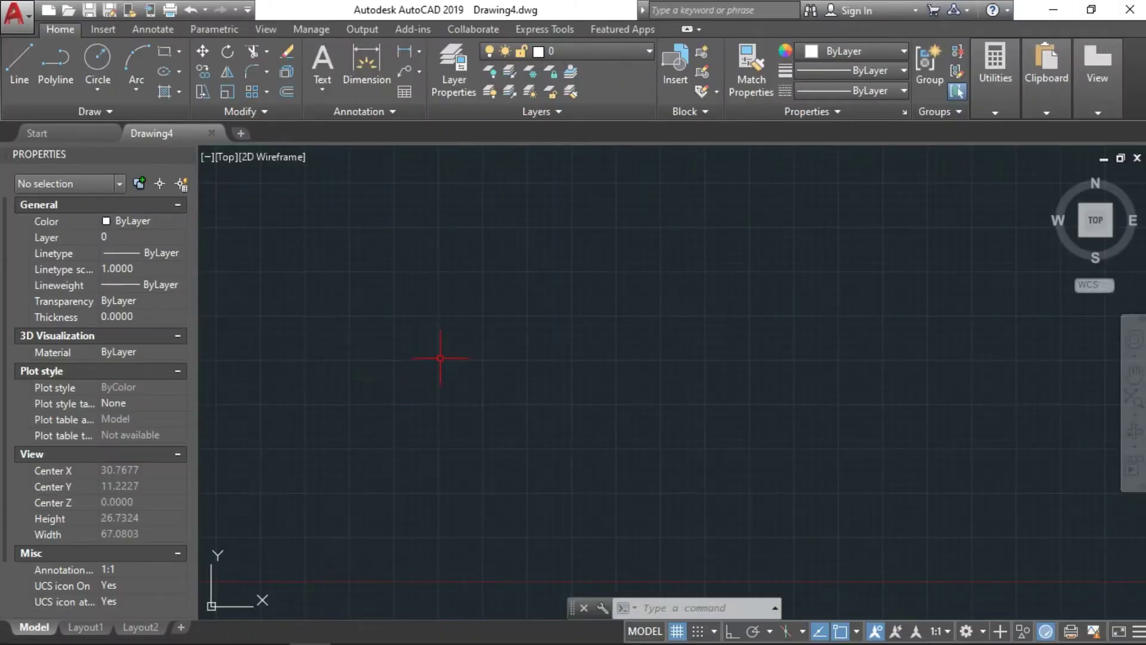
middle_drag(601, 307, 556, 405)
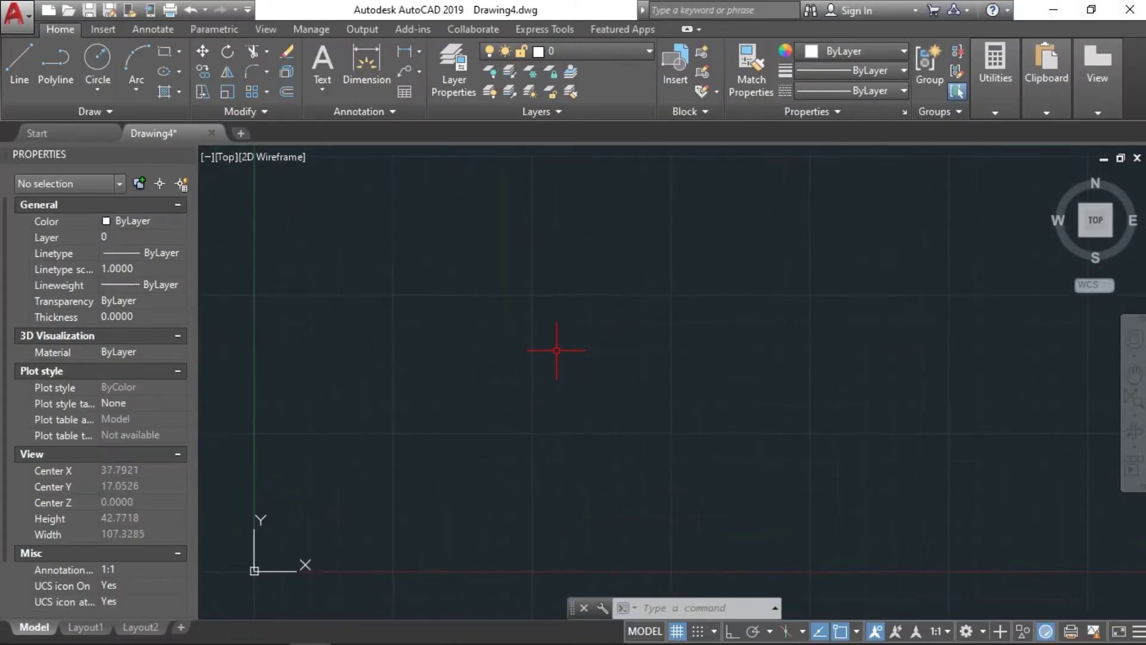
text(h)
key(Return)
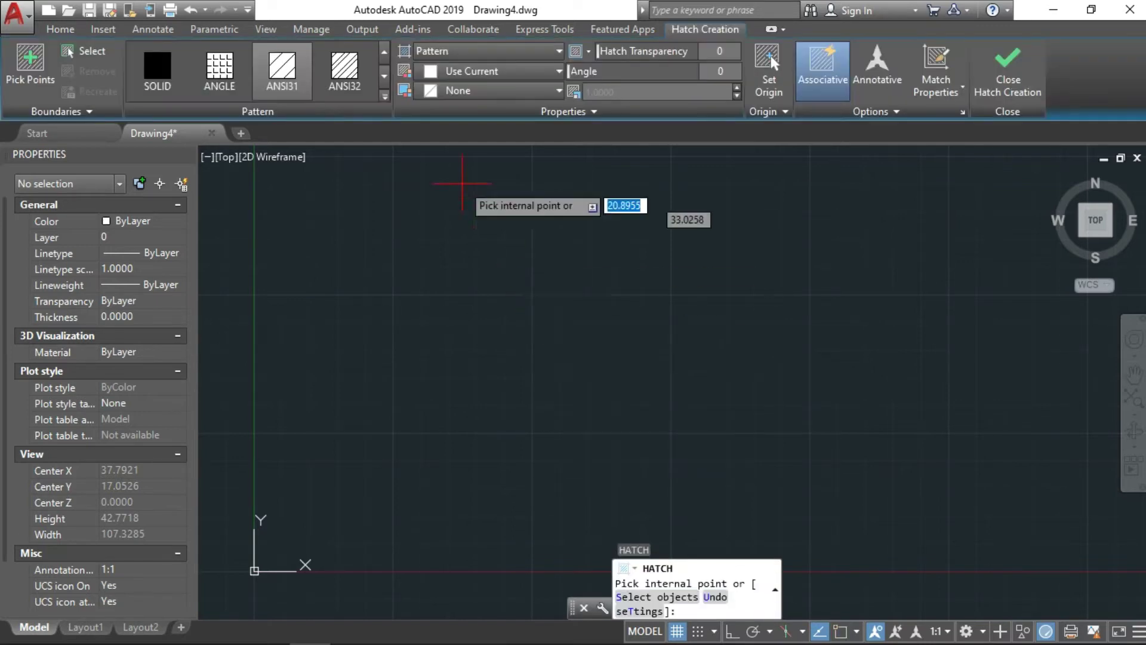
Browse the full standard hatch pattern gallery, then cancel HATCH without hatching anything.
click(384, 96)
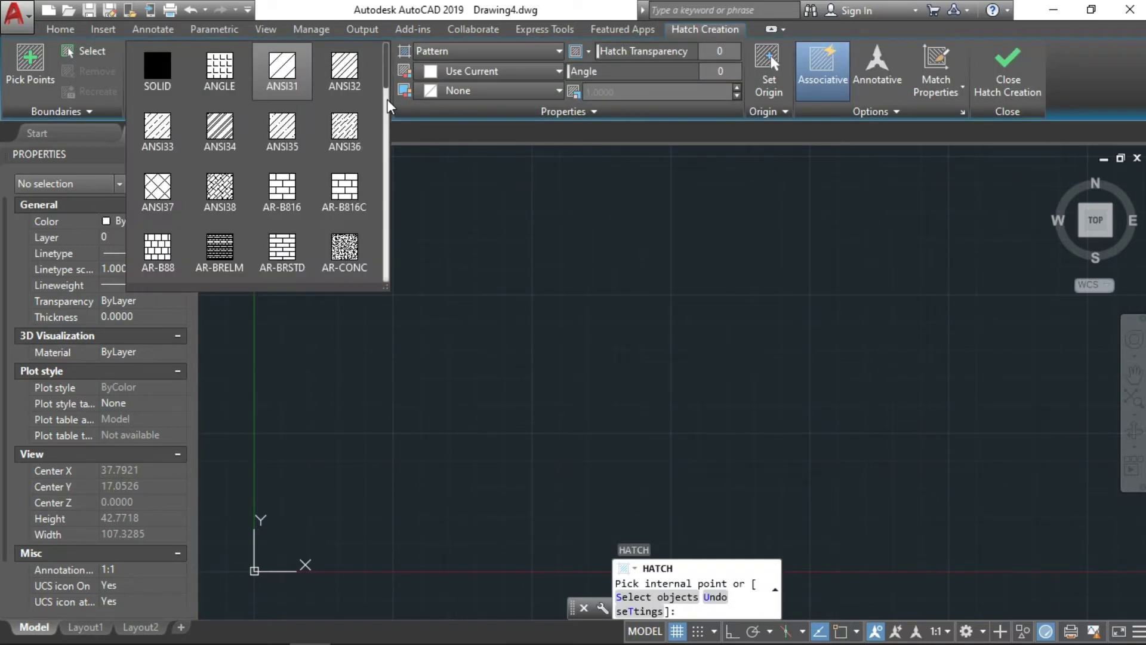
scroll(385, 118, down, 2)
scroll(384, 159, down, 5)
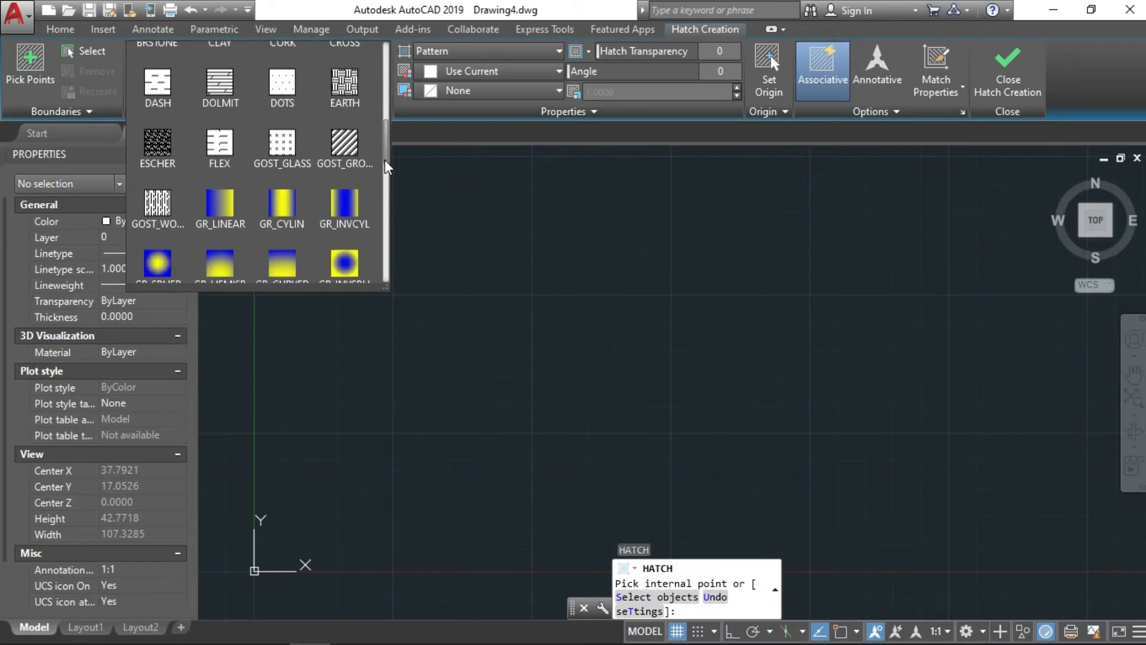
scroll(389, 199, down, 3)
mouse_move(388, 199)
mouse_down()
mouse_move(387, 74)
mouse_move(388, 271)
mouse_move(379, 149)
mouse_move(391, 272)
mouse_up()
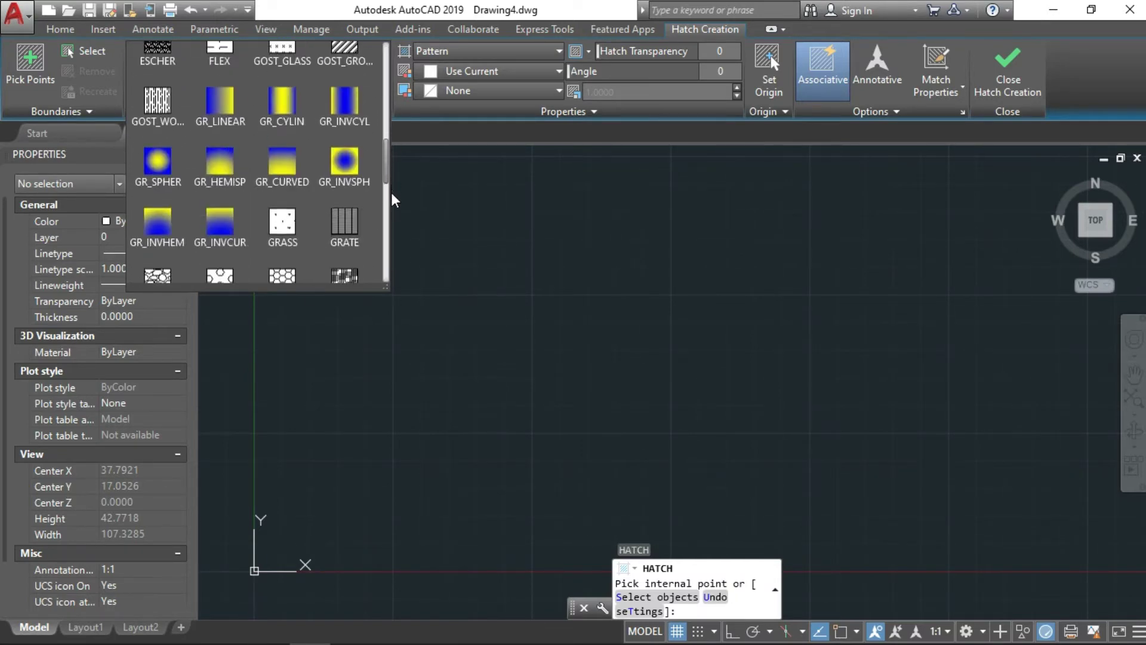
drag(391, 271, 389, 79)
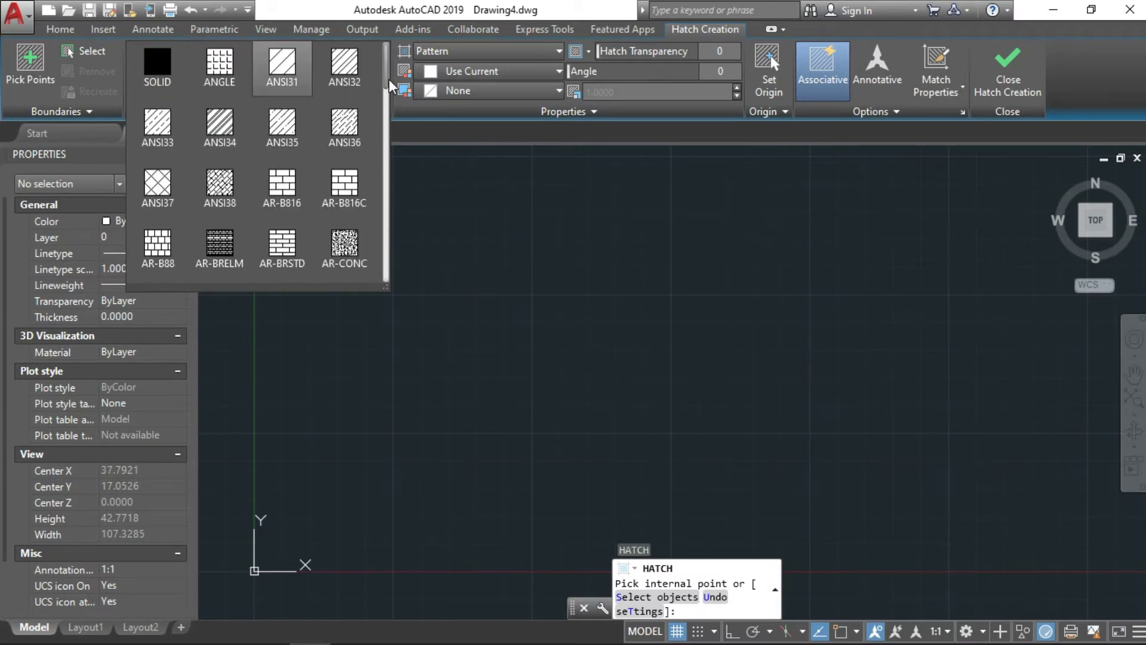
scroll(388, 191, down, 2)
scroll(388, 258, down, 5)
scroll(392, 263, down, 2)
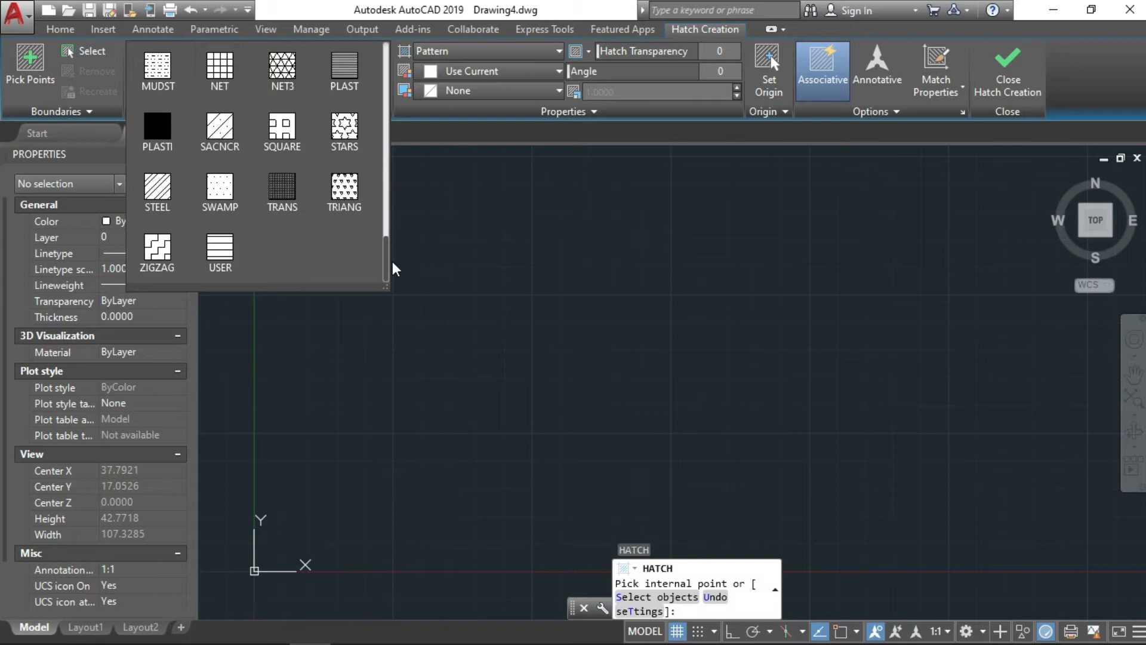
click(444, 239)
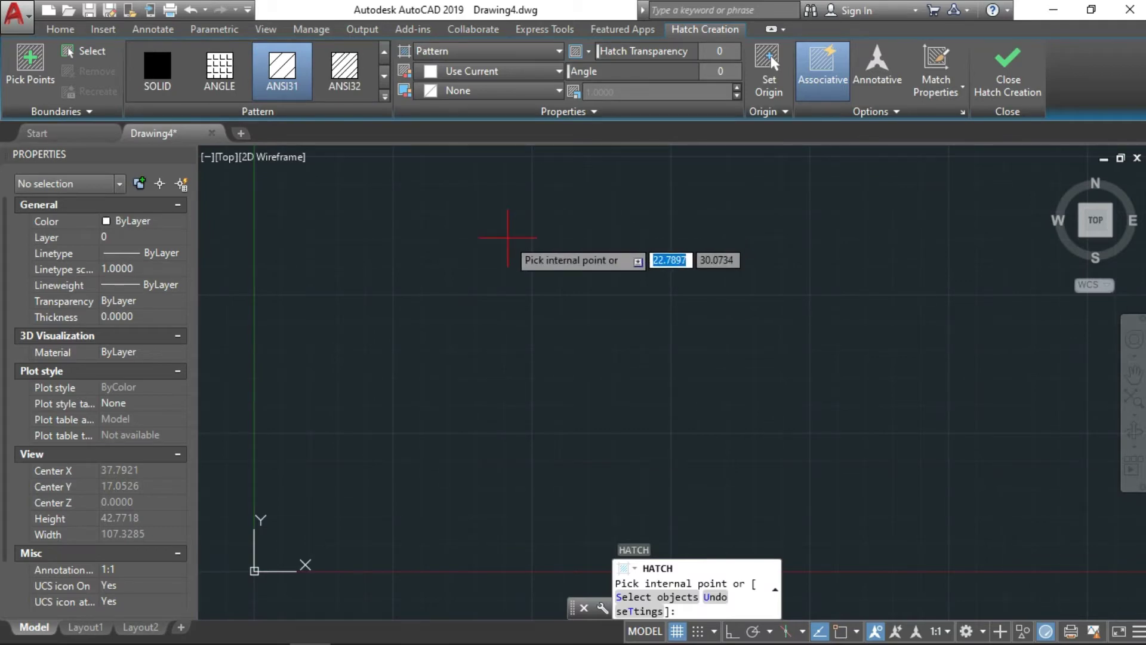
key(Escape)
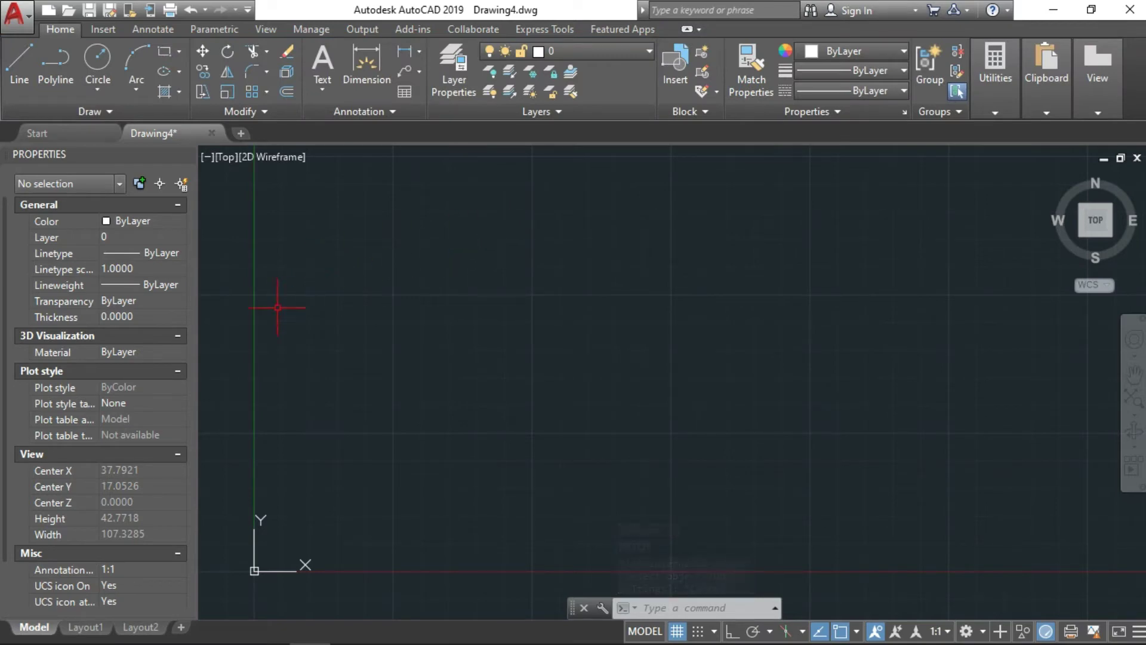
Check the 974 .pat files in 900-HATCH > +900-HATCH > +900 Hatch CAD, then minimize Explorer.
click(103, 628)
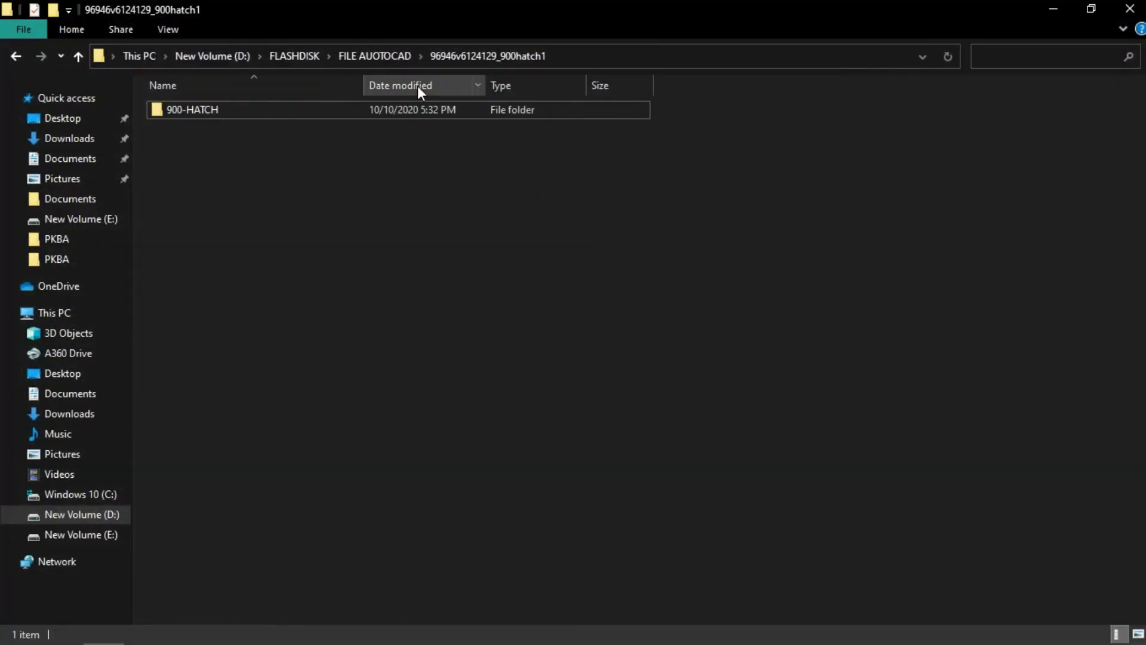
double_click(197, 118)
double_click(213, 111)
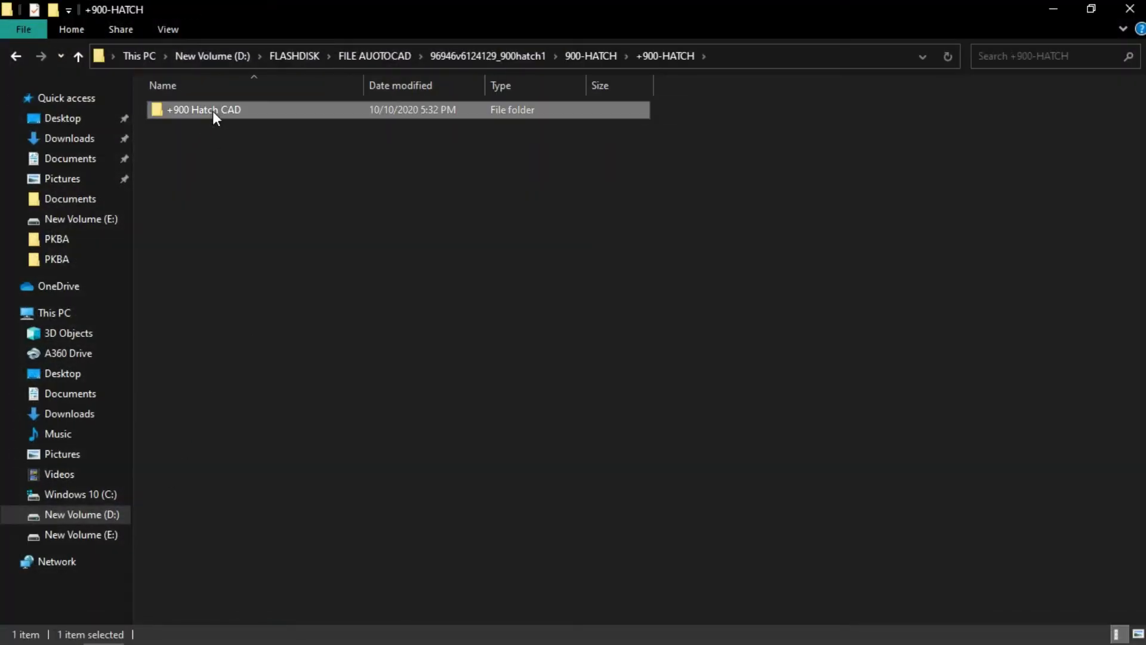
double_click(213, 112)
scroll(220, 209, down, 7)
scroll(220, 209, down, 10)
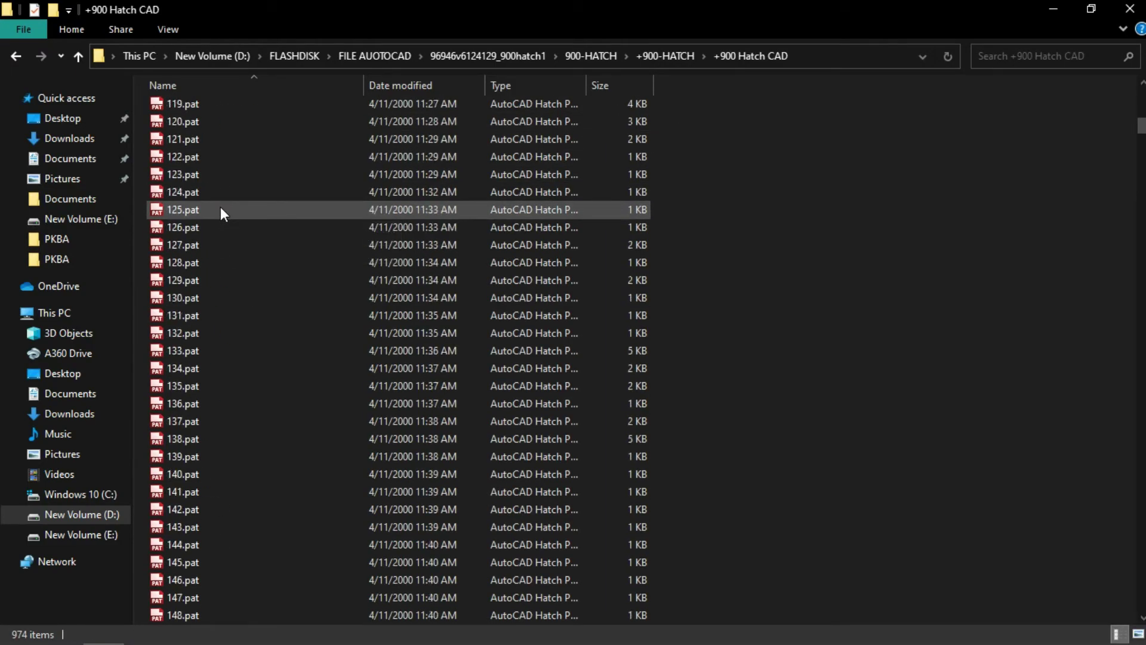
scroll(220, 209, down, 7)
mouse_move(1142, 135)
mouse_down()
mouse_move(1141, 153)
mouse_move(1142, 96)
mouse_up()
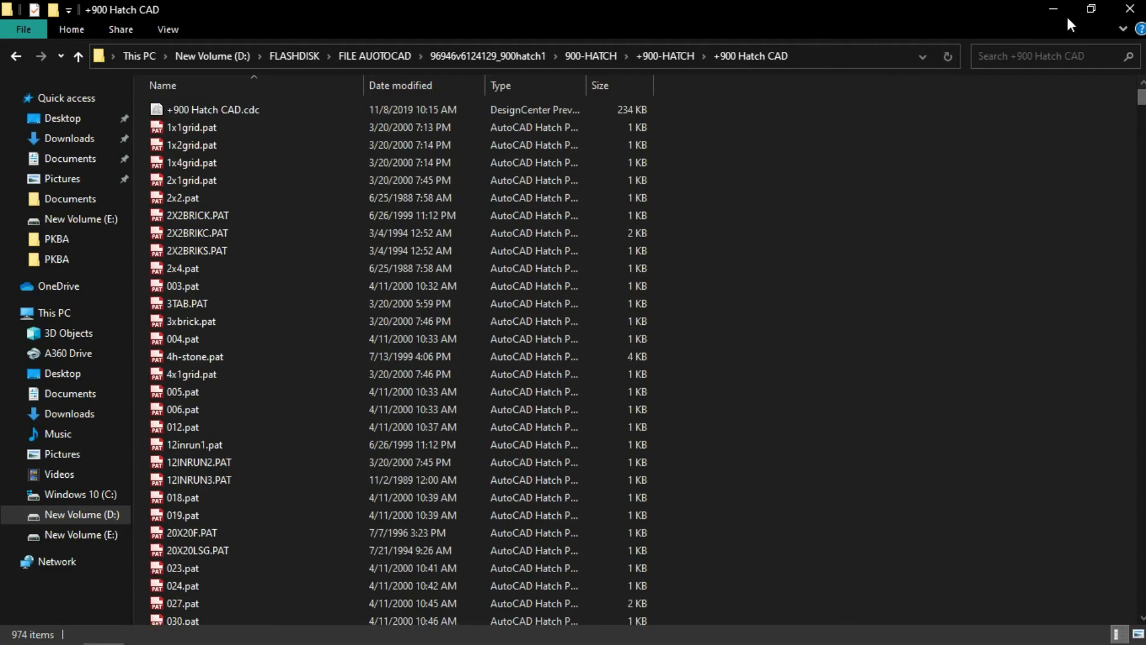
click(1057, 9)
Open Options with OP and add a new Support File Search Path entry.
click(561, 281)
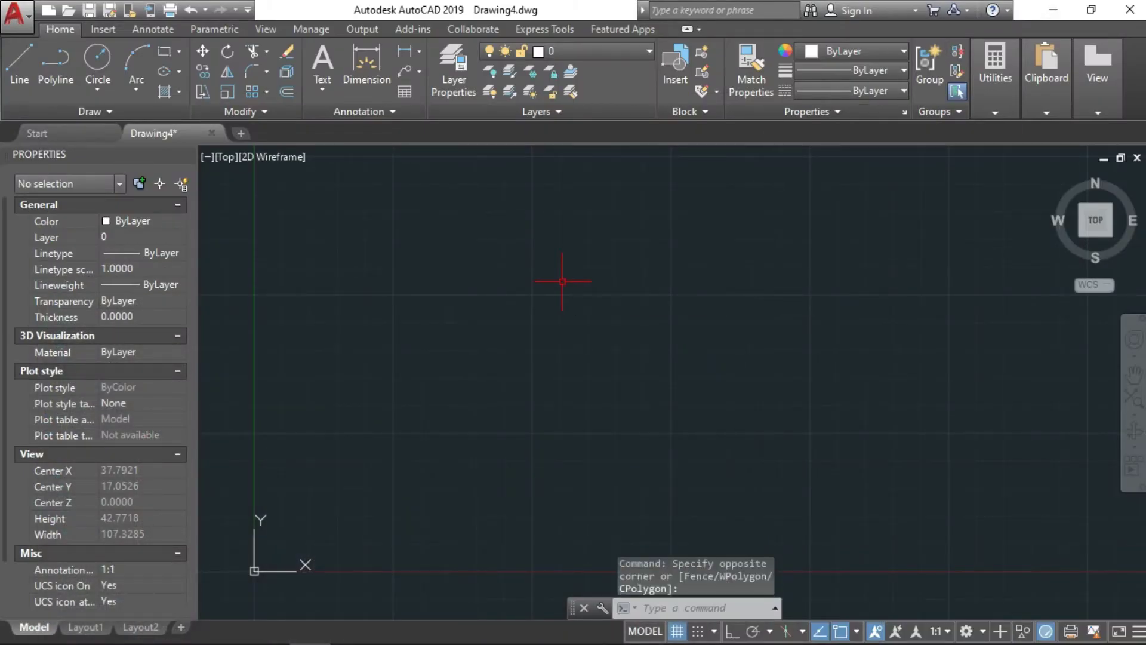
text(OP)
key(Return)
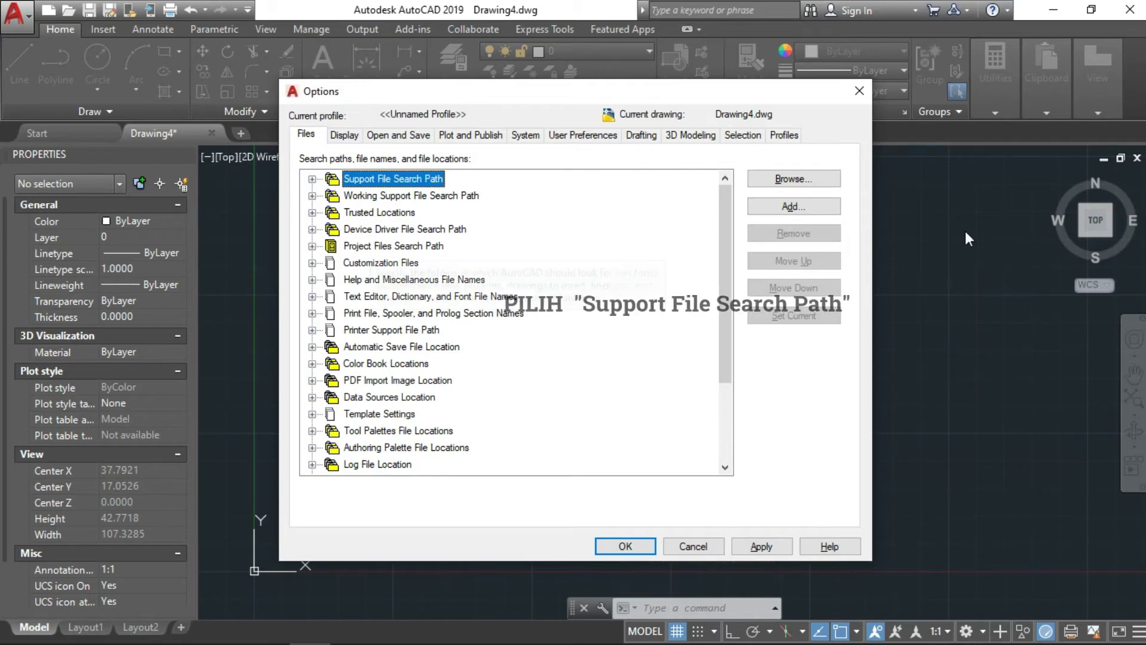
click(784, 205)
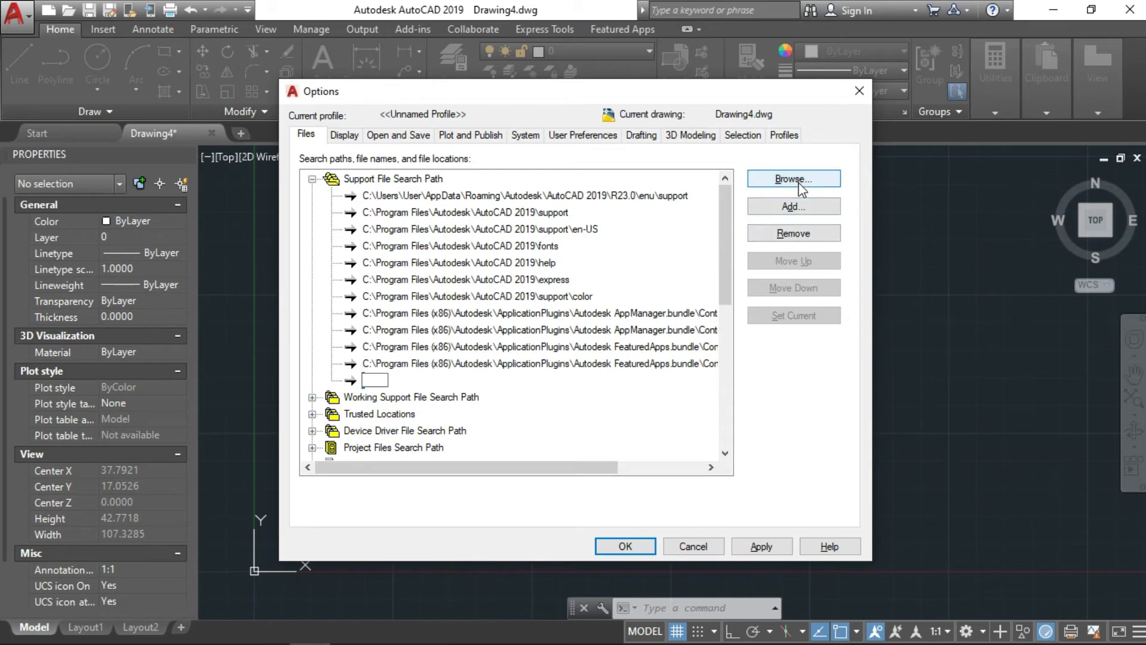
Browse drive D: through FLASHDISK and FILE AUOTOCAD to the +900 Hatch CAD folder.
click(802, 189)
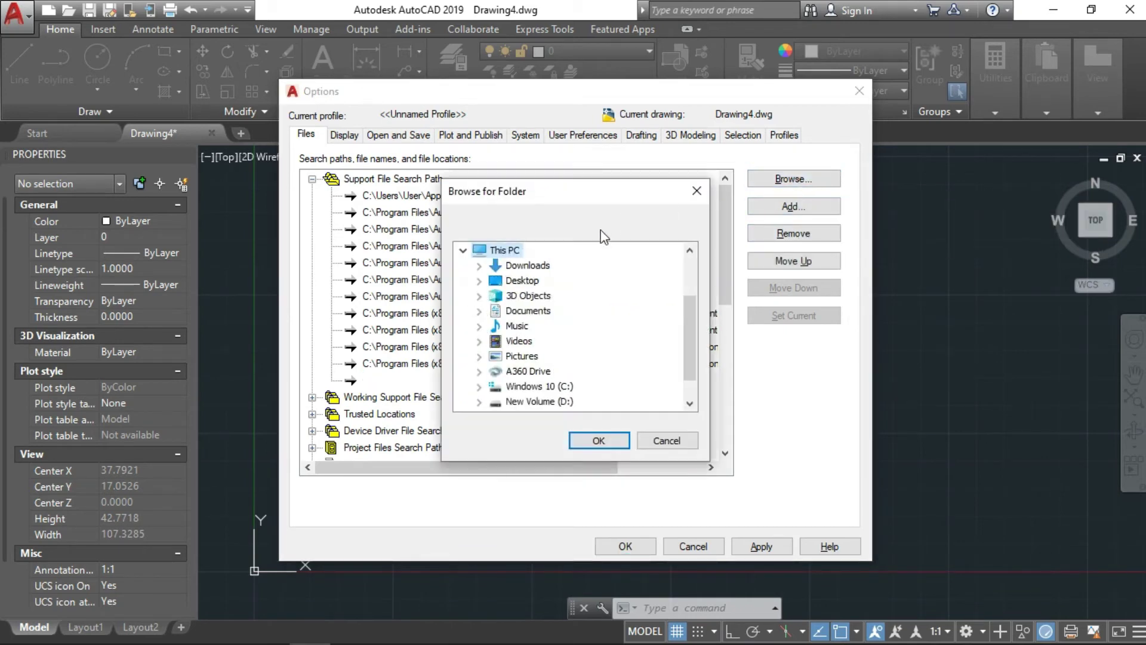
scroll(559, 302, down, 1)
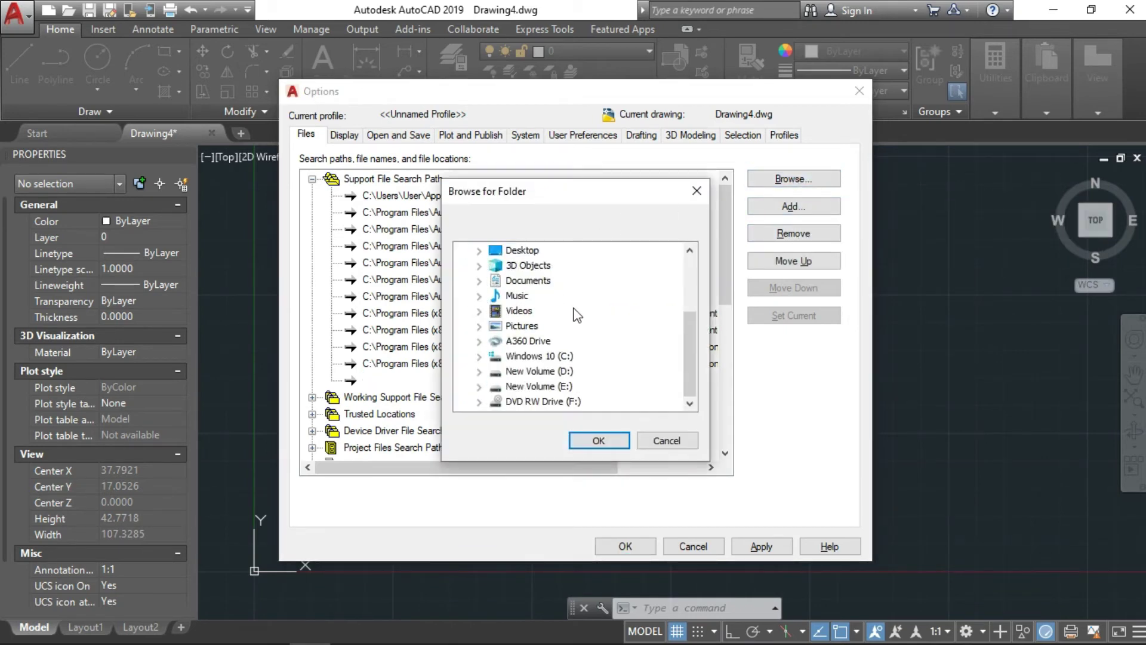
click(570, 372)
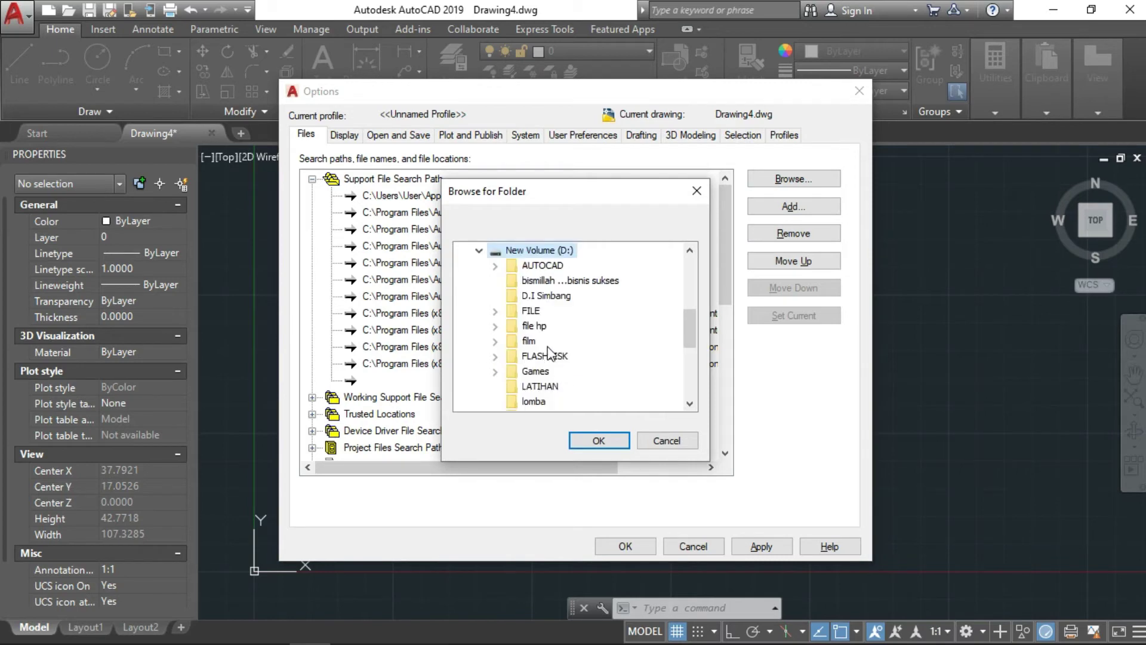
click(545, 343)
click(550, 355)
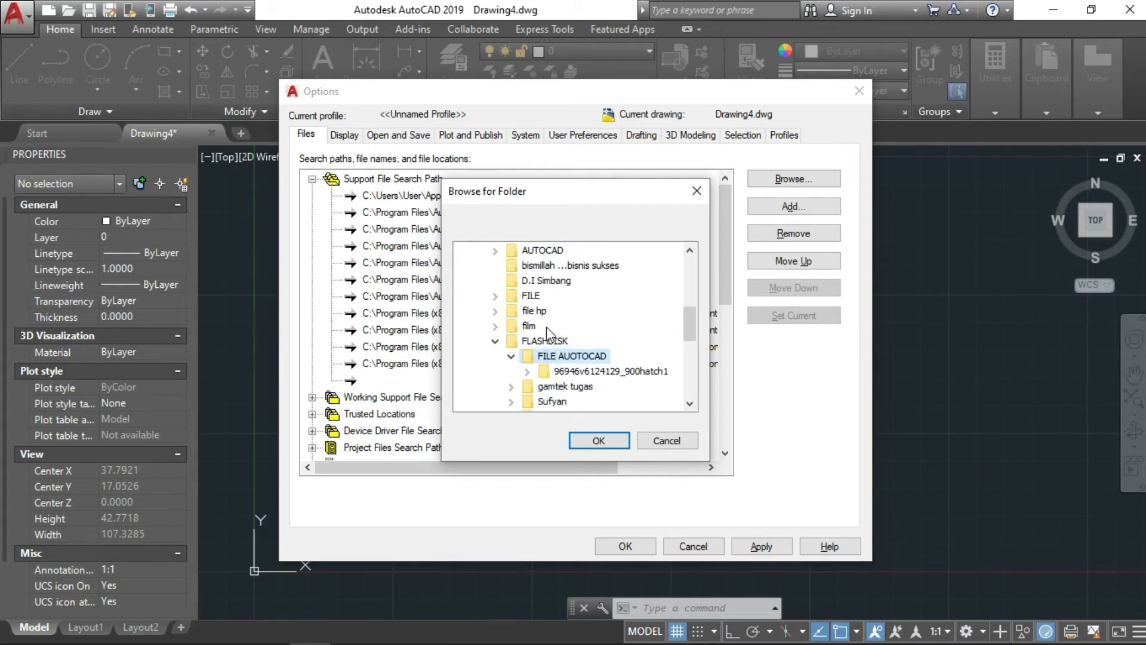
click(559, 374)
click(592, 386)
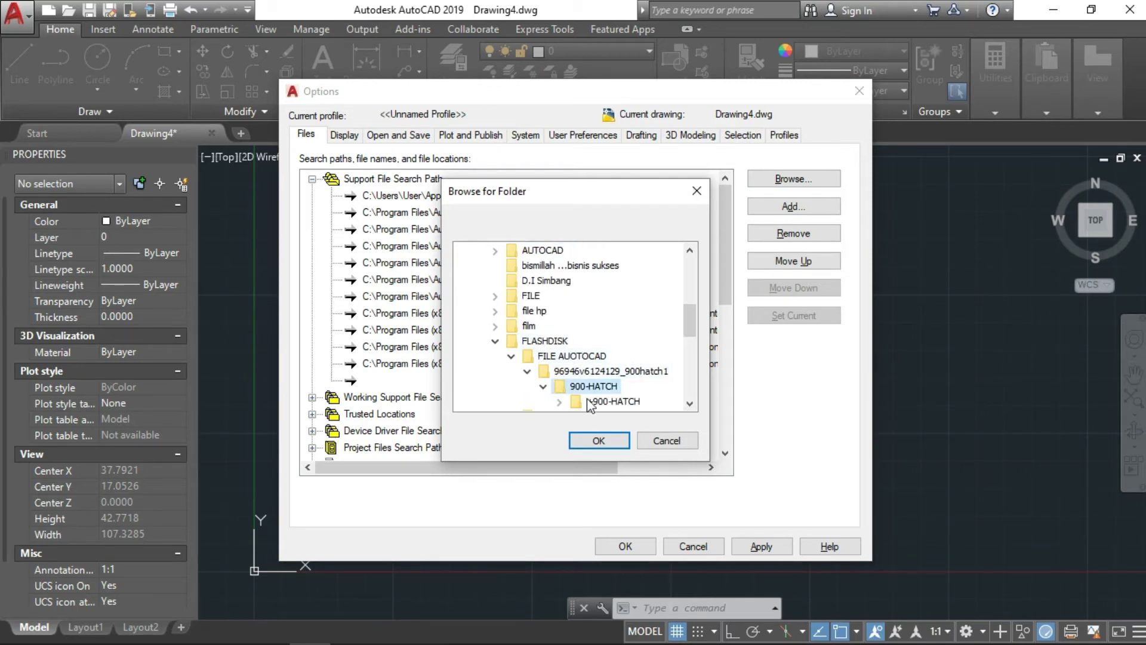
click(600, 402)
click(604, 403)
Confirm +900 Hatch CAD as the new support path, then apply and close Options.
scroll(604, 402, down, 2)
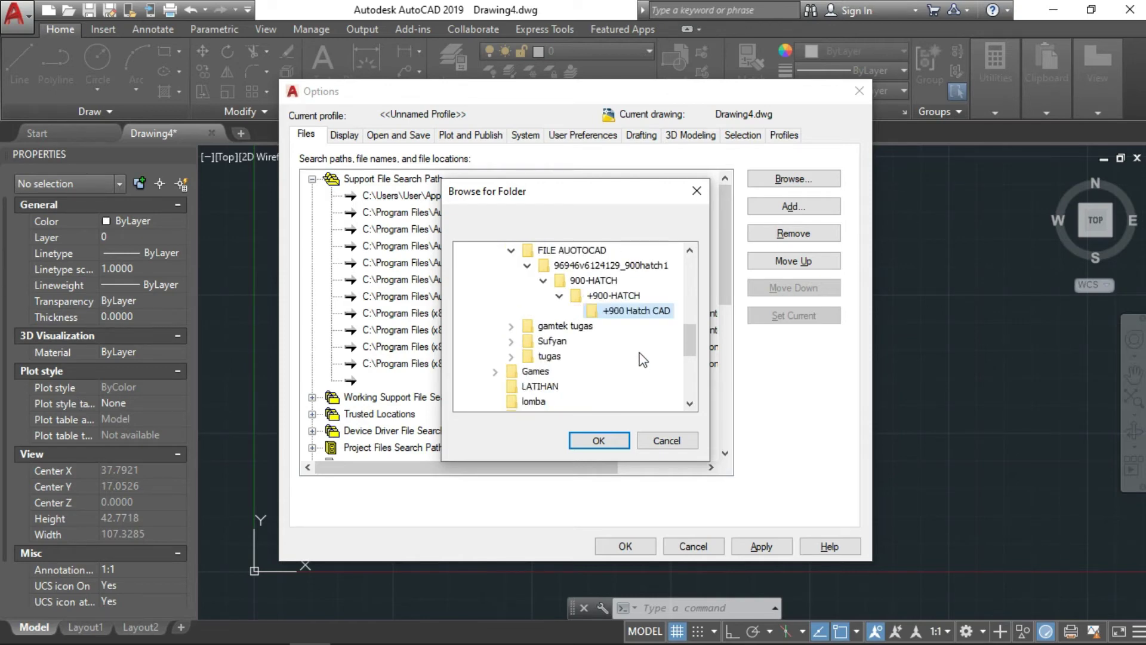
scroll(628, 336, up, 2)
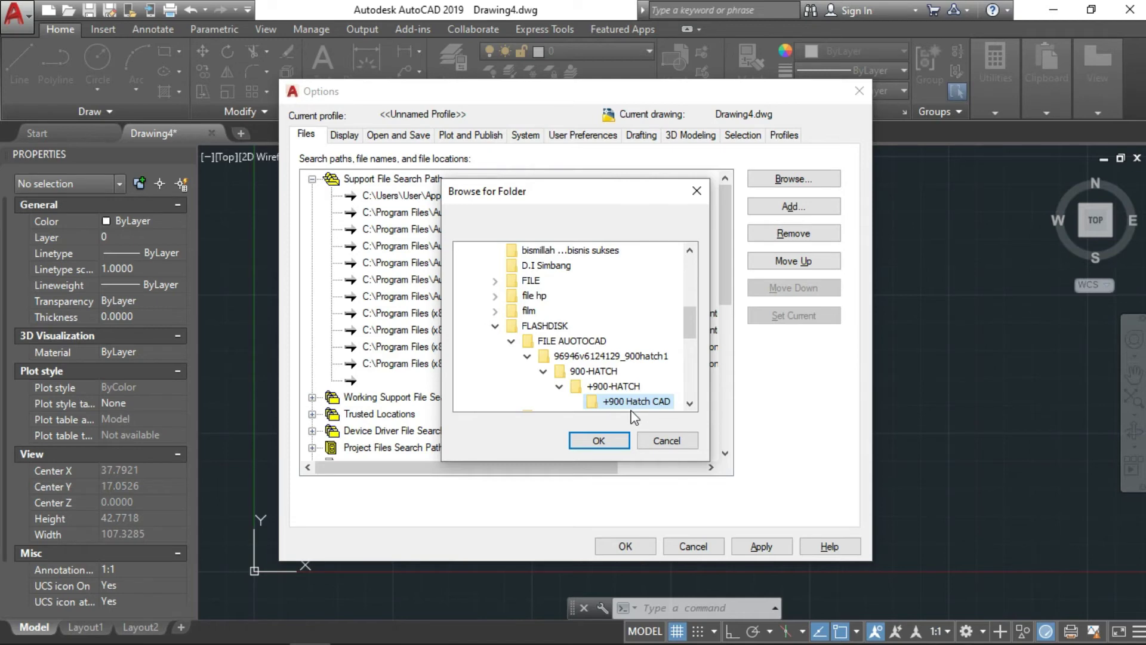
click(599, 440)
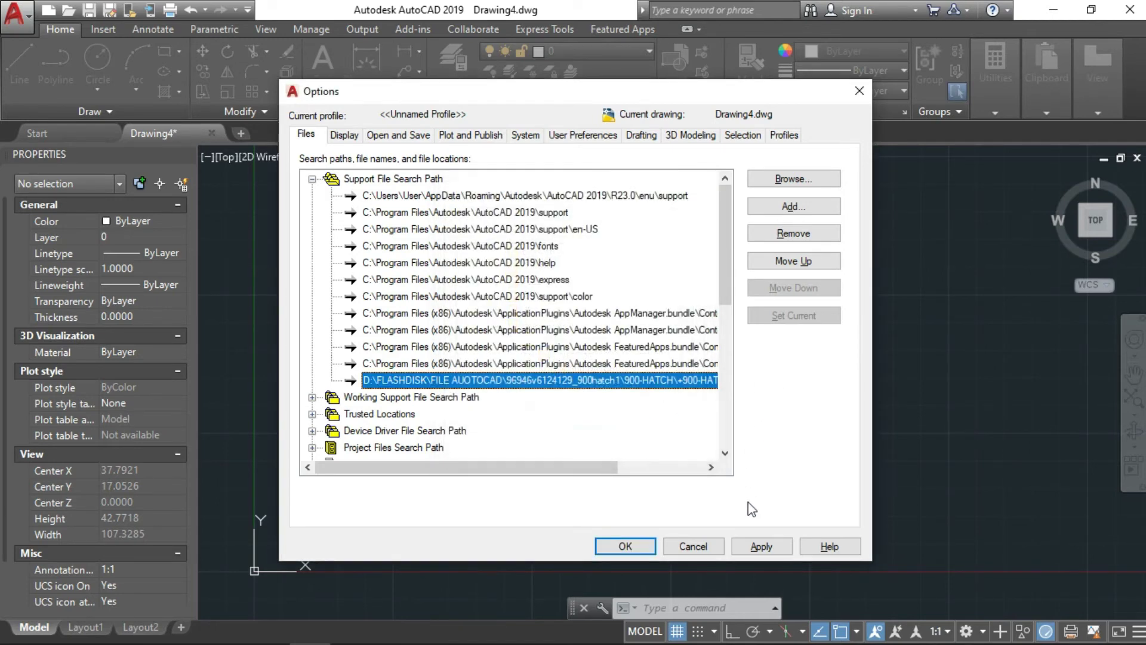
click(758, 548)
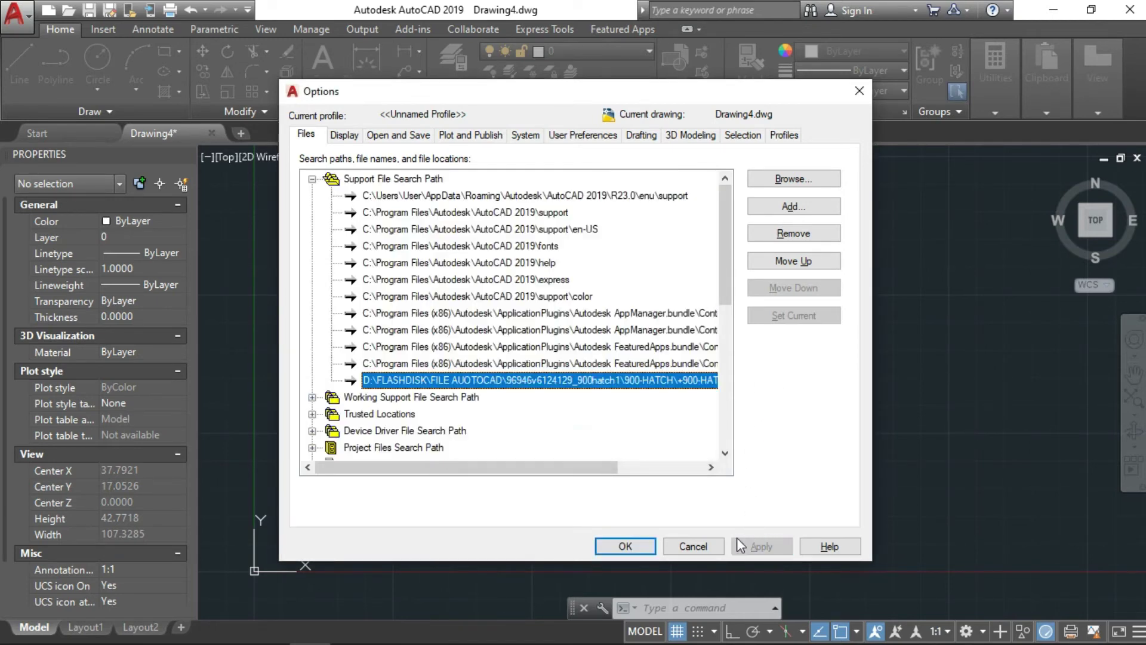
click(616, 544)
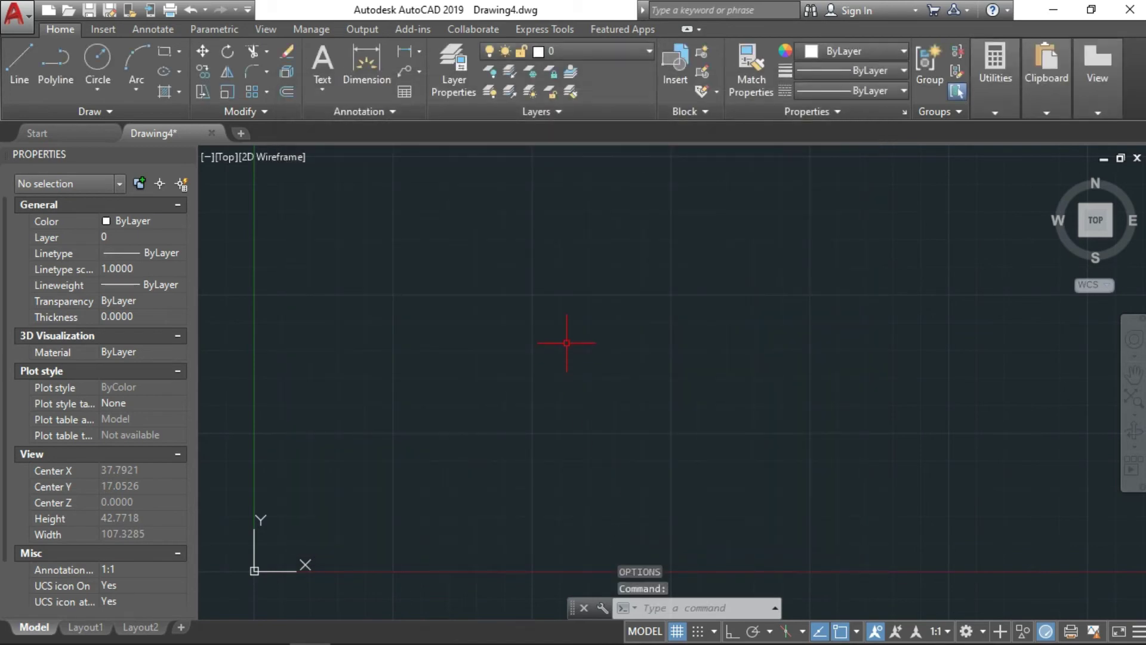
text(h)
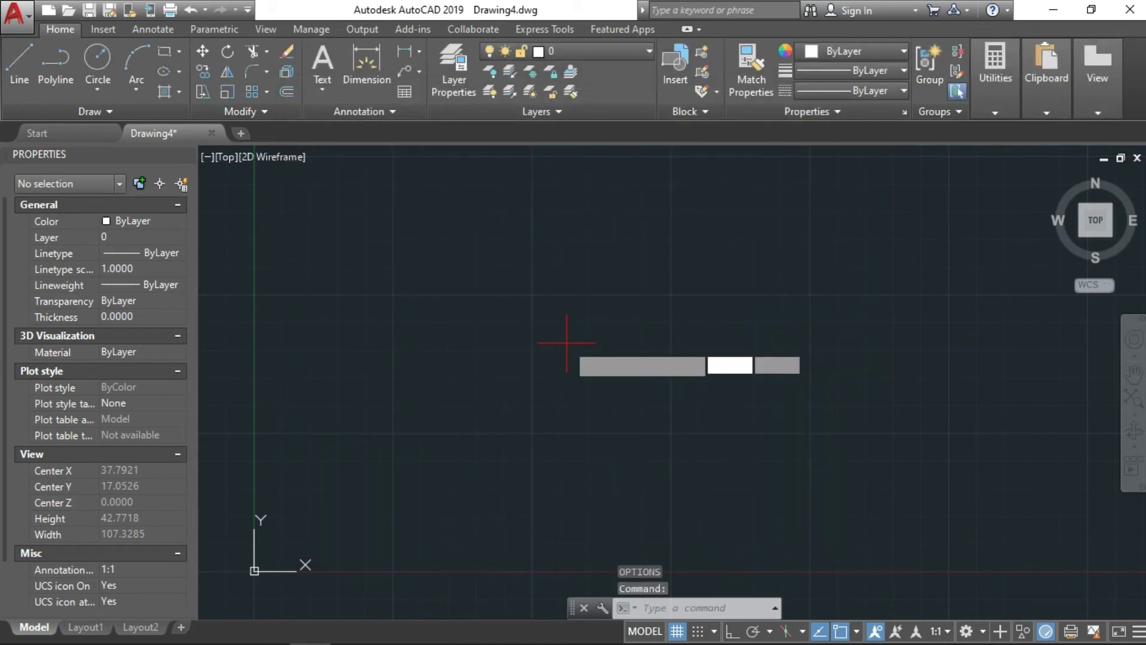
key(Return)
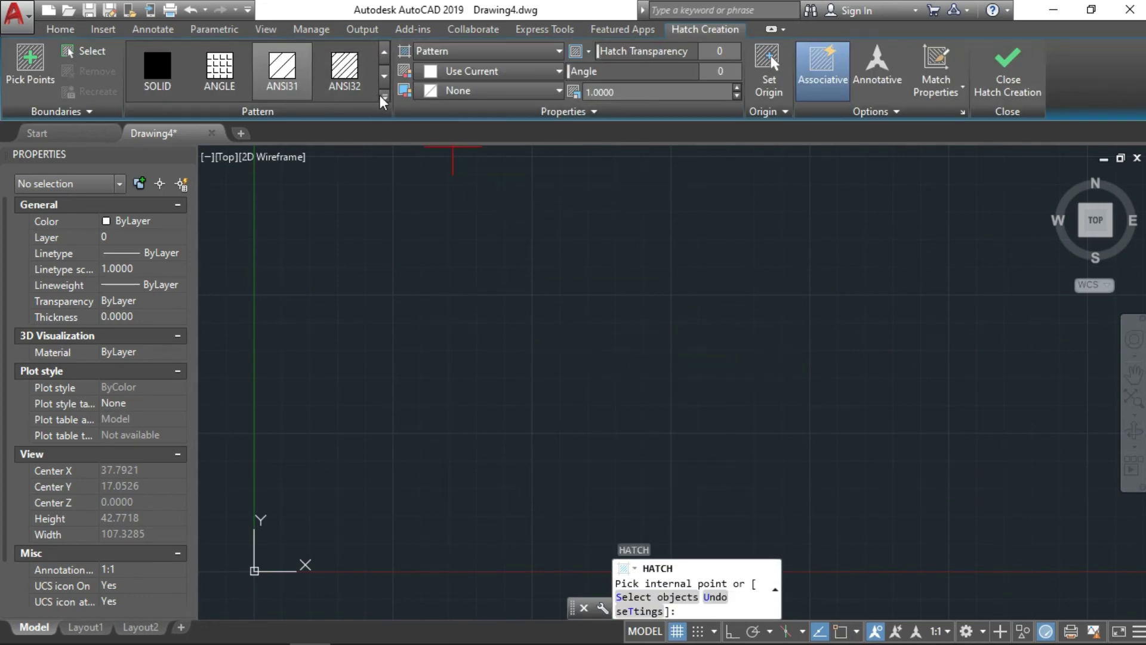
click(383, 97)
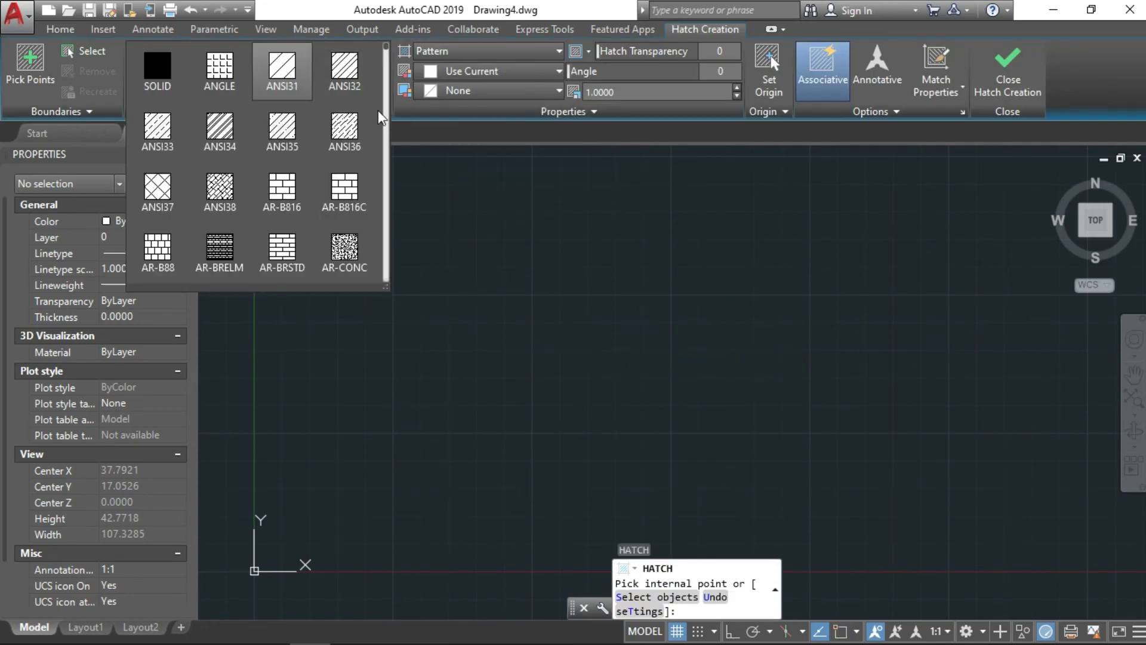
scroll(374, 87, down, 3)
scroll(382, 65, down, 1)
scroll(388, 54, down, 1)
scroll(390, 78, down, 3)
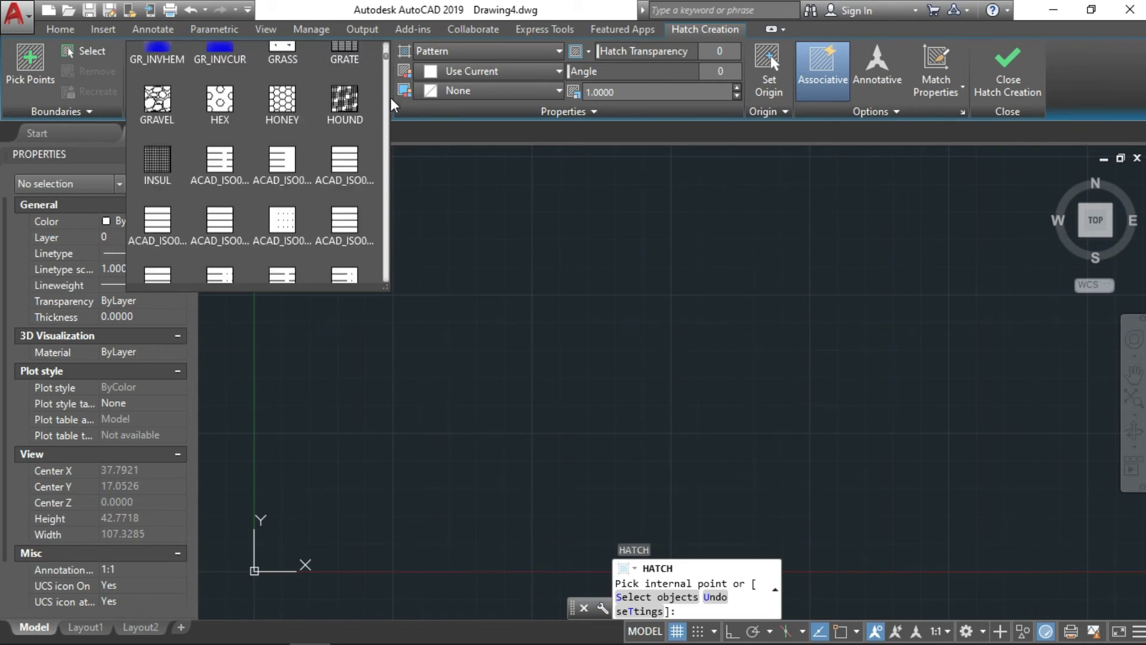
drag(386, 57, 387, 80)
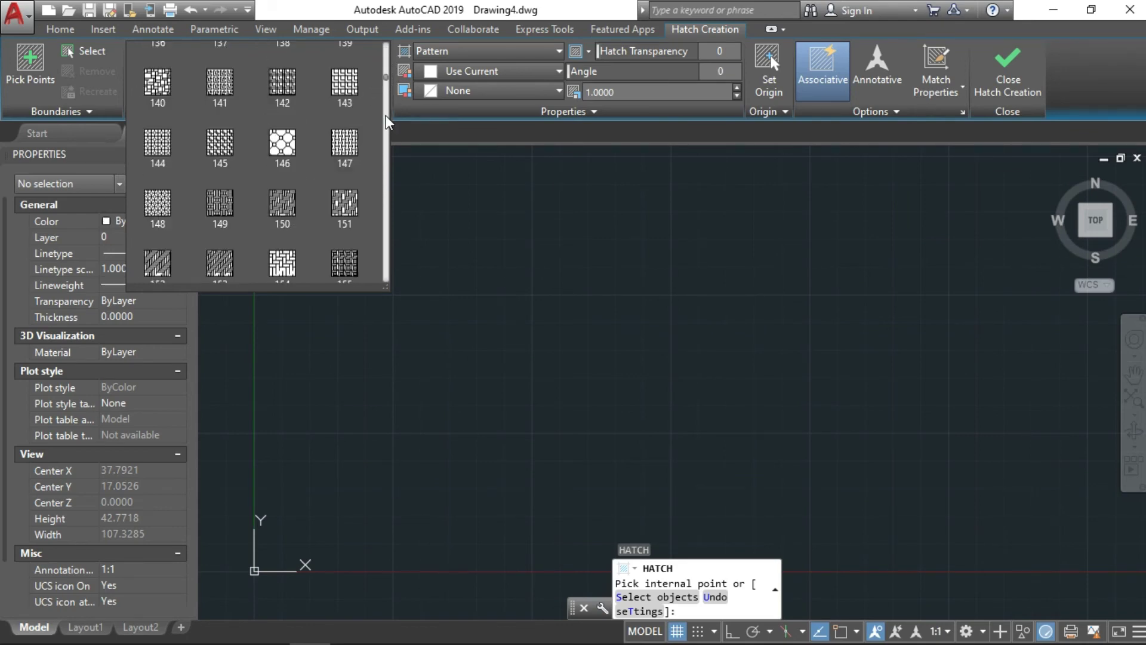
scroll(314, 148, down, 5)
scroll(232, 180, down, 1)
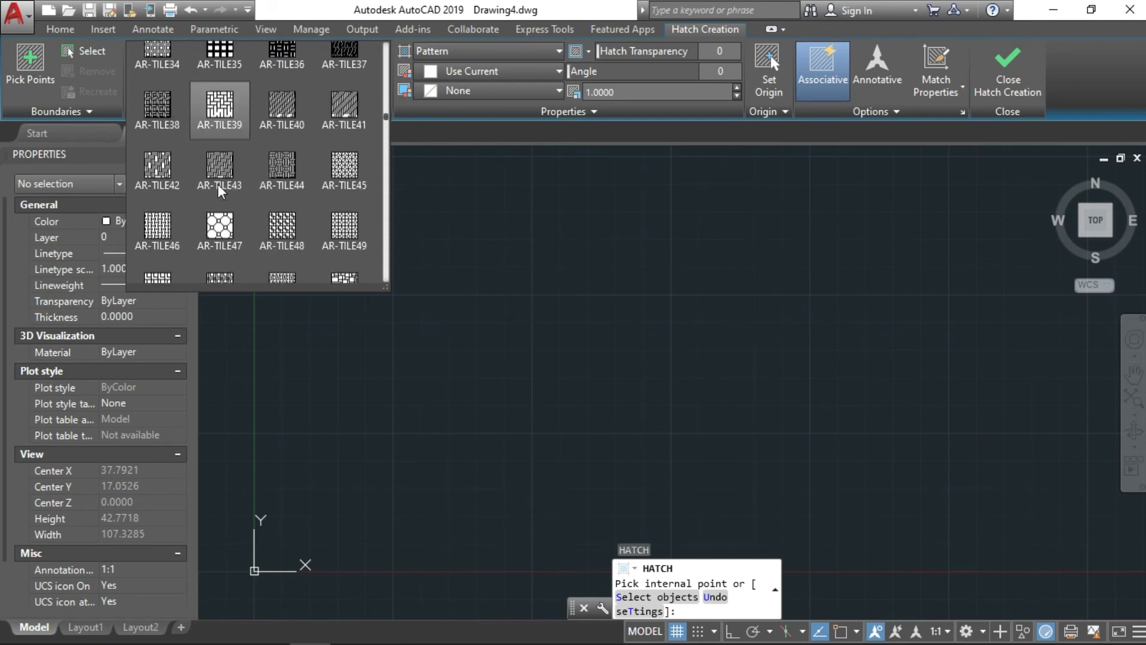
scroll(226, 186, down, 2)
scroll(225, 188, down, 1)
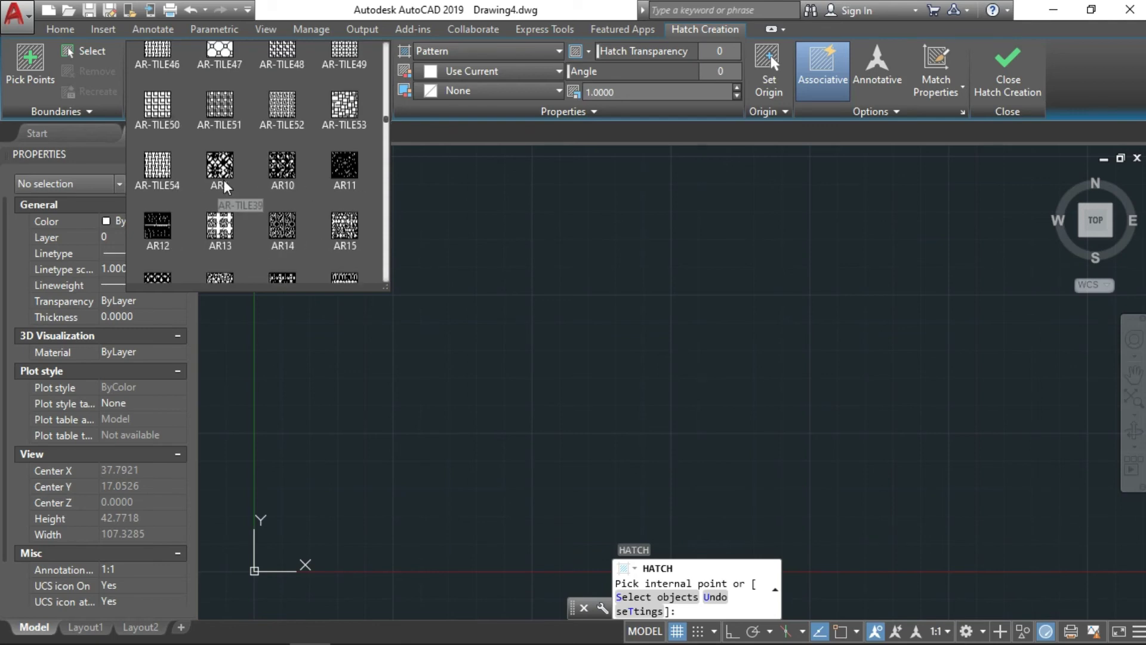
scroll(226, 185, down, 2)
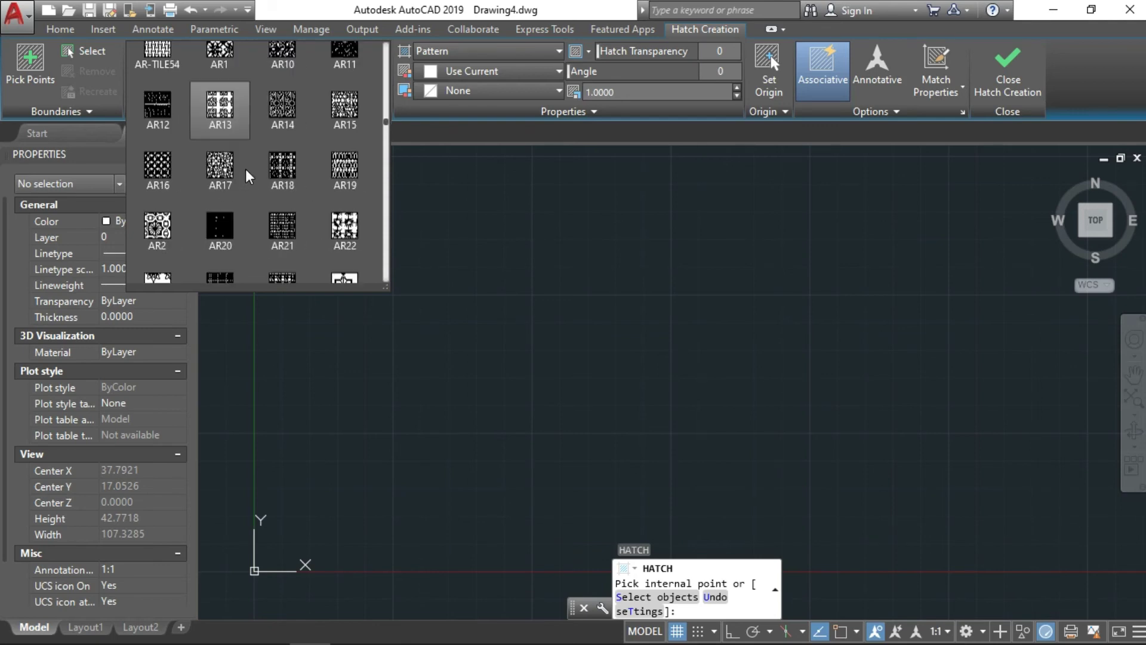
scroll(304, 170, down, 2)
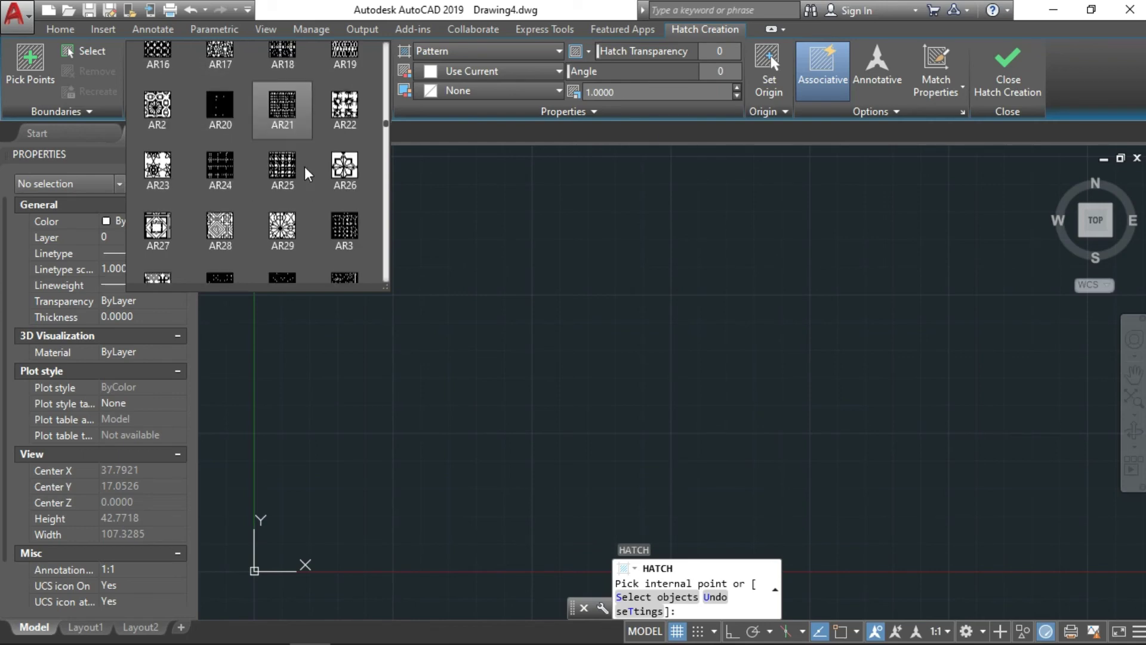
scroll(305, 173, down, 1)
scroll(305, 173, down, 2)
scroll(305, 173, down, 1)
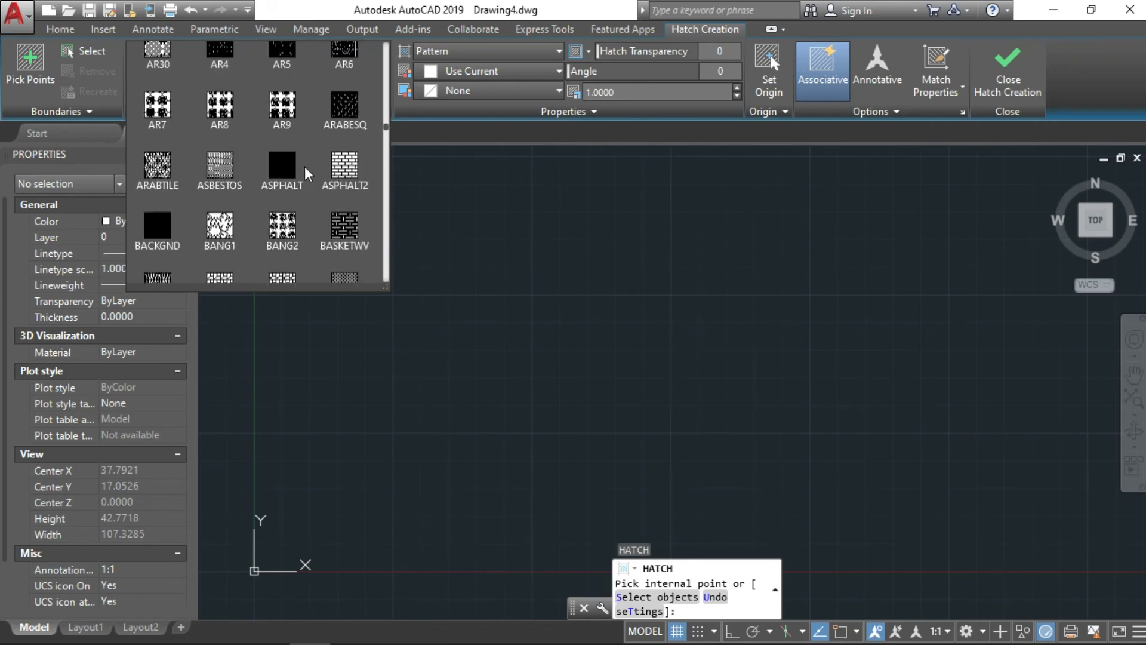
scroll(305, 173, down, 2)
scroll(305, 173, down, 2)
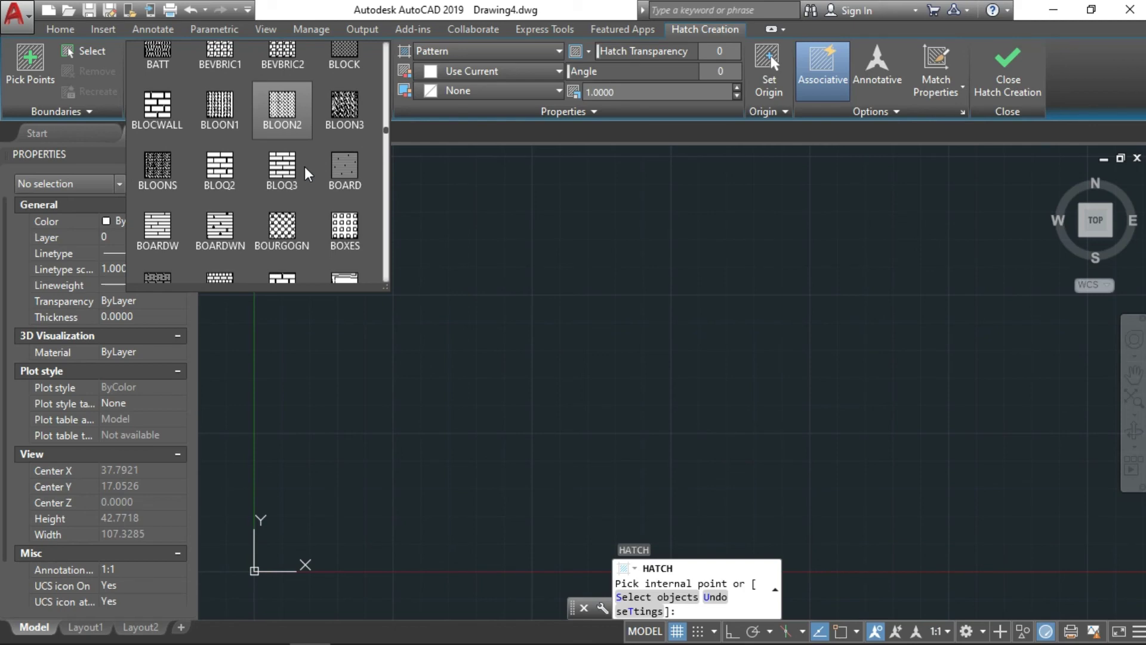
scroll(324, 167, down, 2)
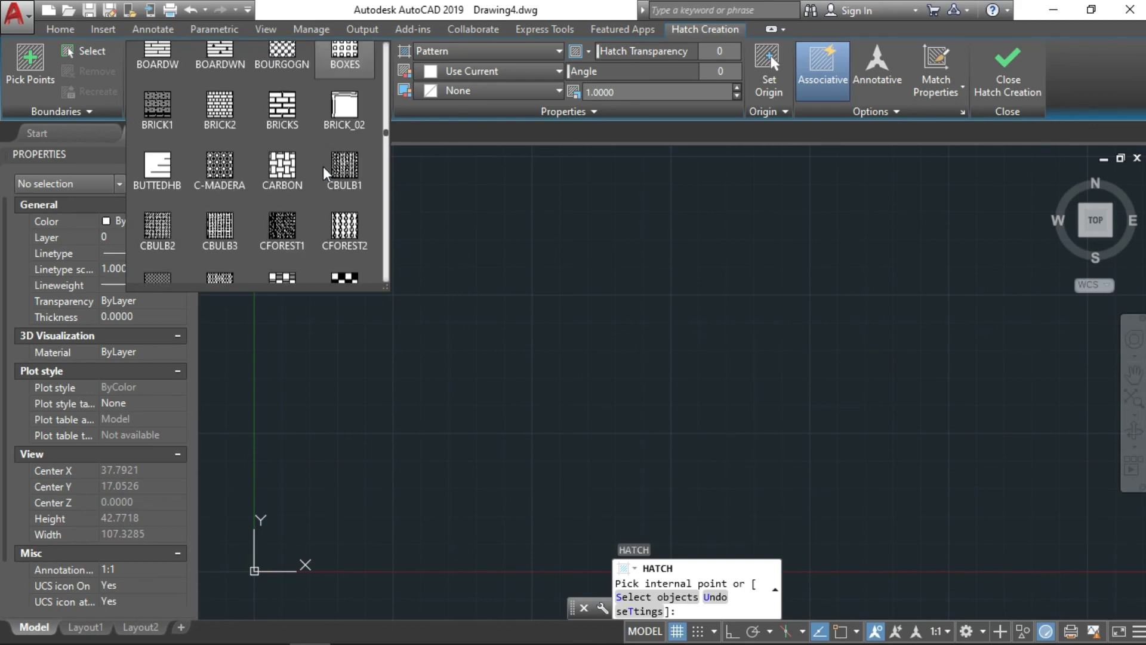
scroll(324, 166, down, 1)
scroll(324, 167, down, 3)
scroll(324, 166, down, 1)
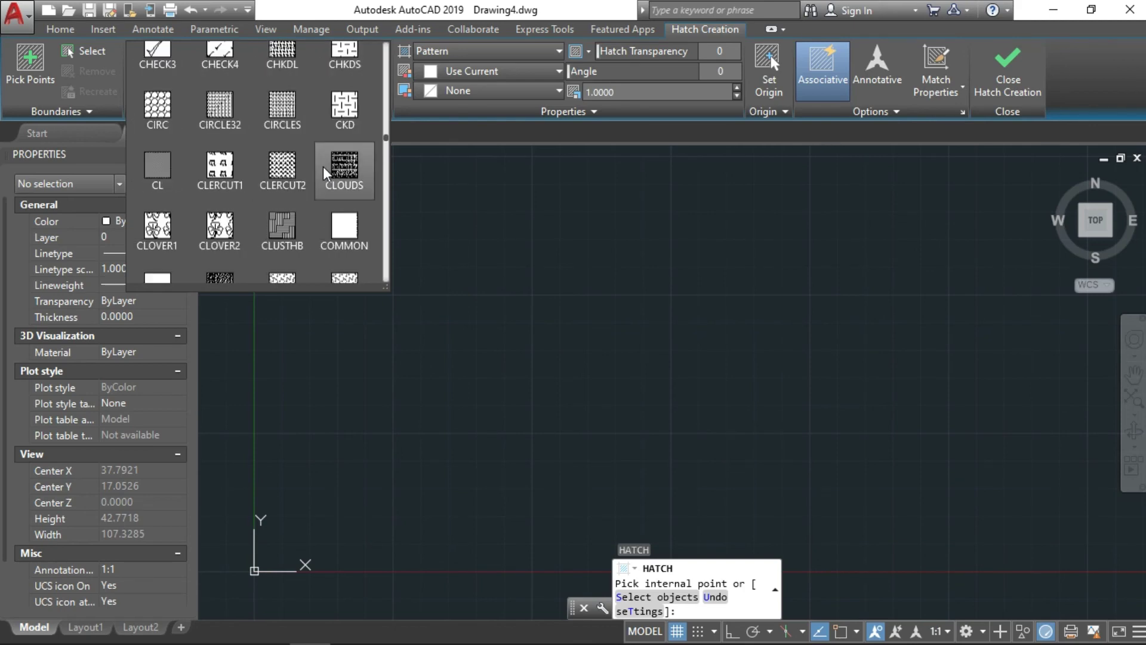
key(Escape)
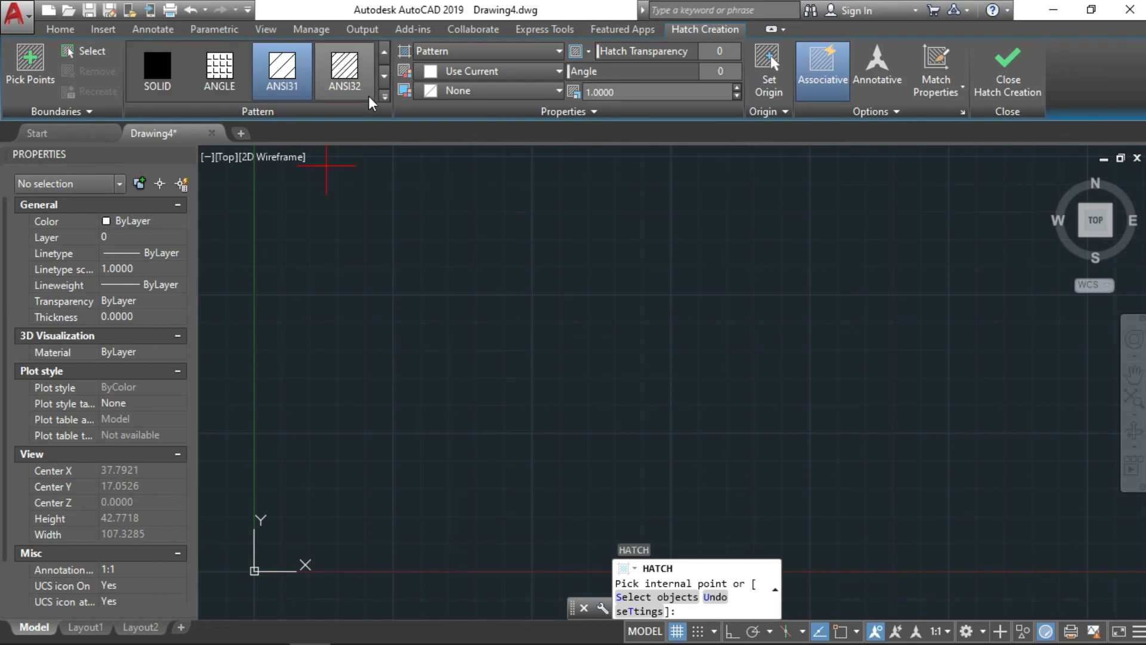
click(383, 96)
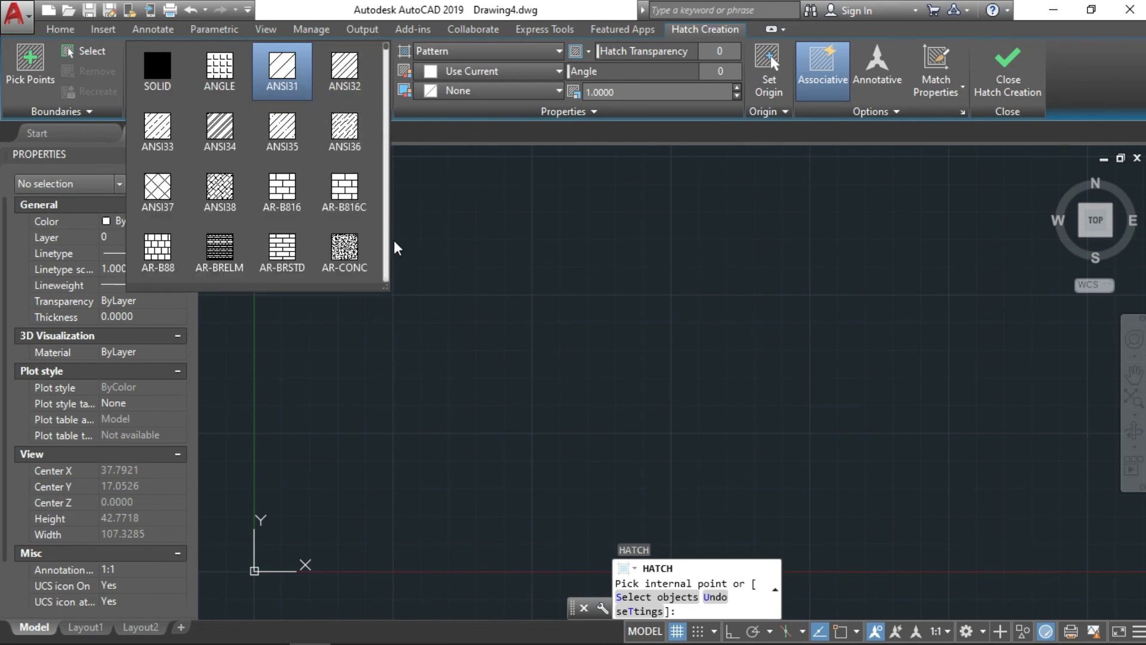
key(Escape)
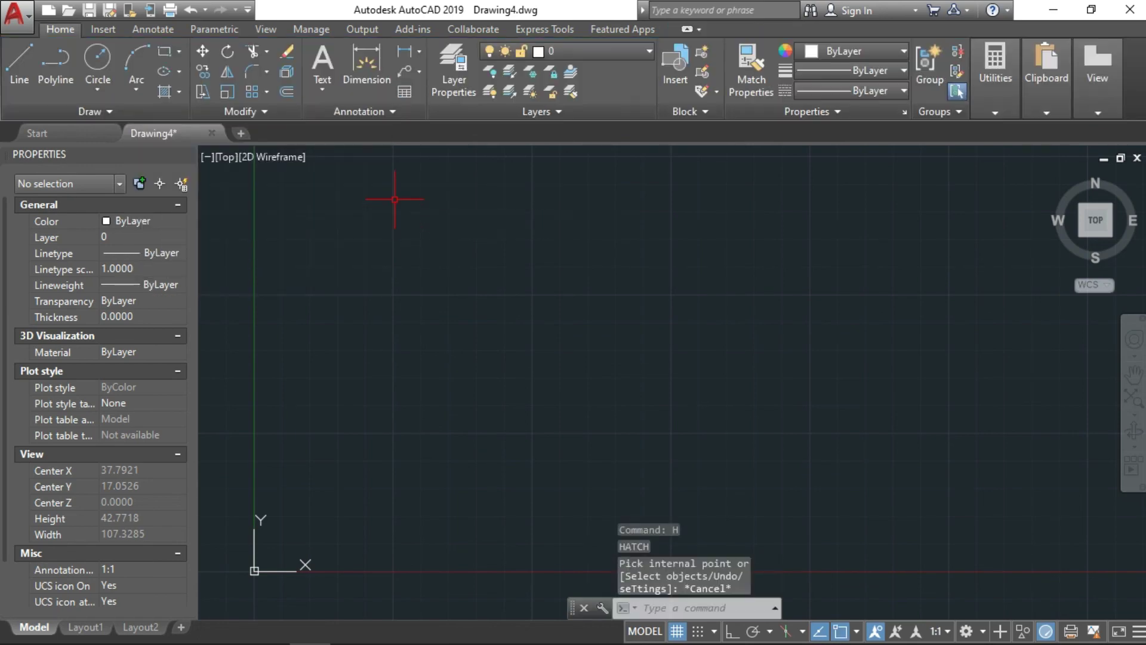